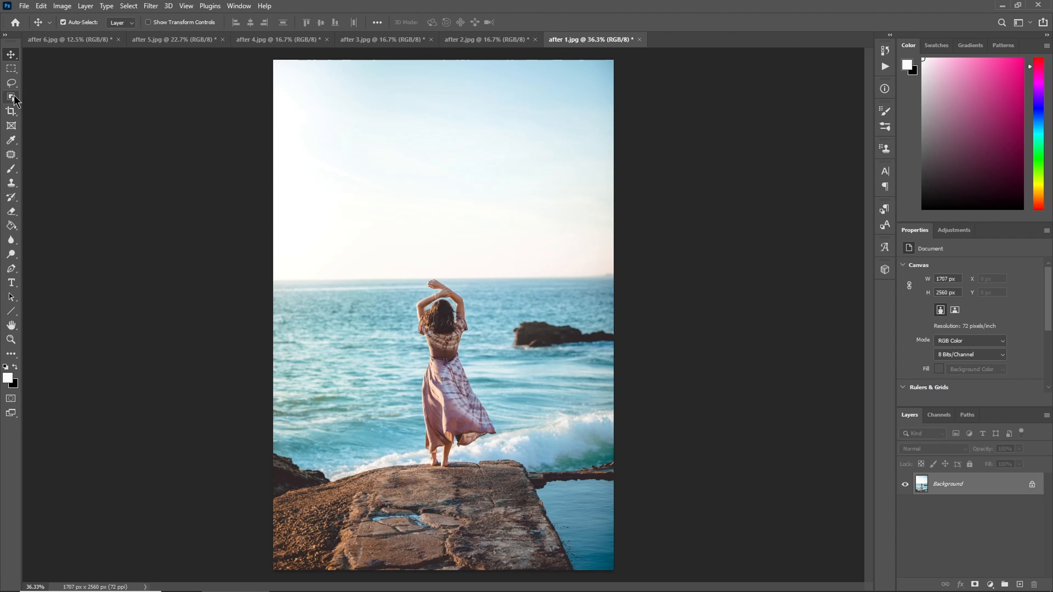
Select the woman on the rock with the Object Selection tool and expand the selection by 50 pixels
left_click(13, 97)
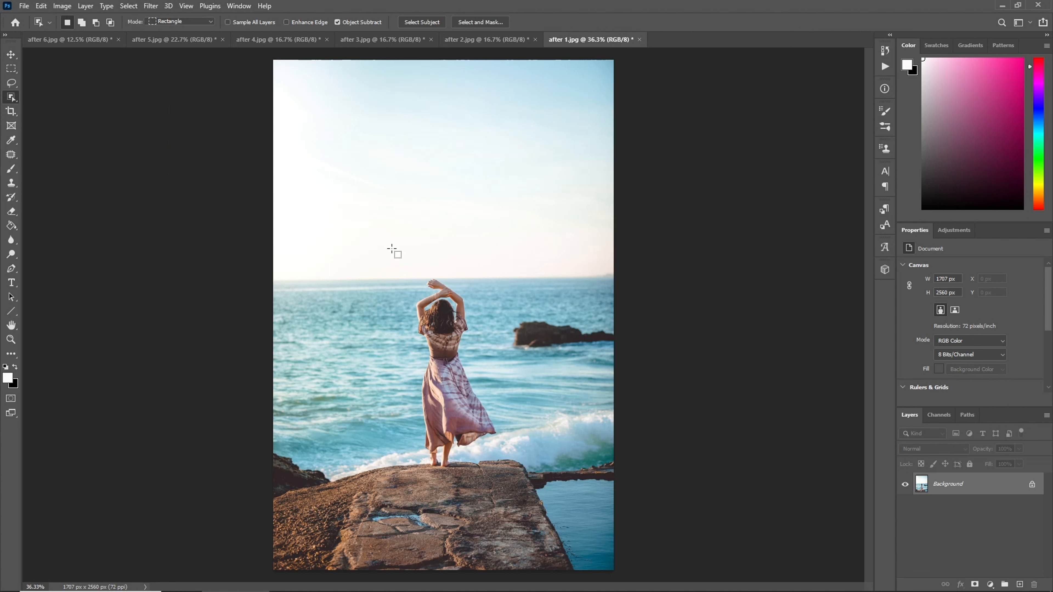
left_click_drag(399, 261, 504, 473)
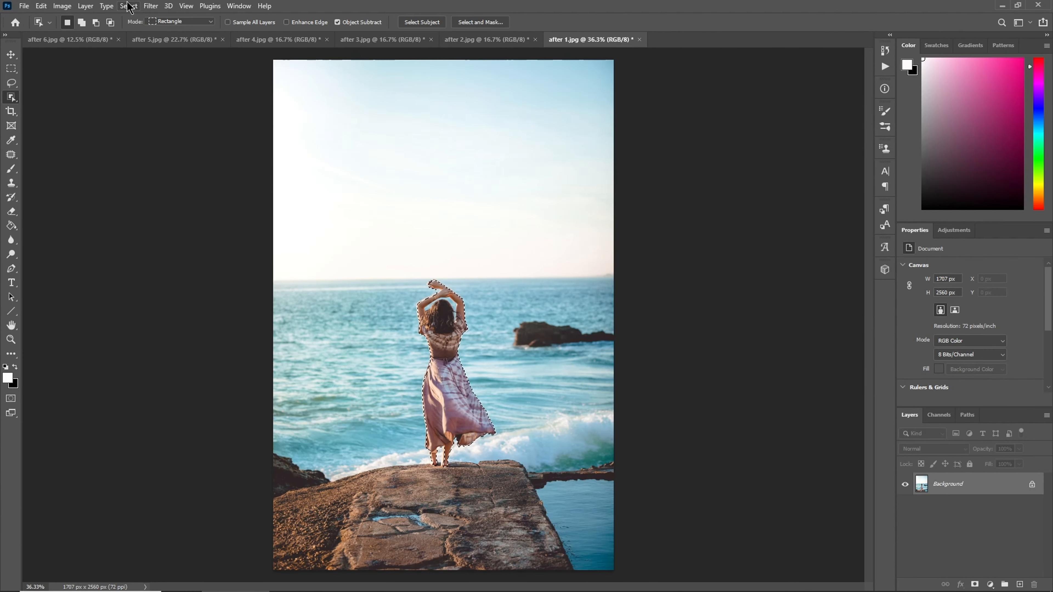
left_click(129, 6)
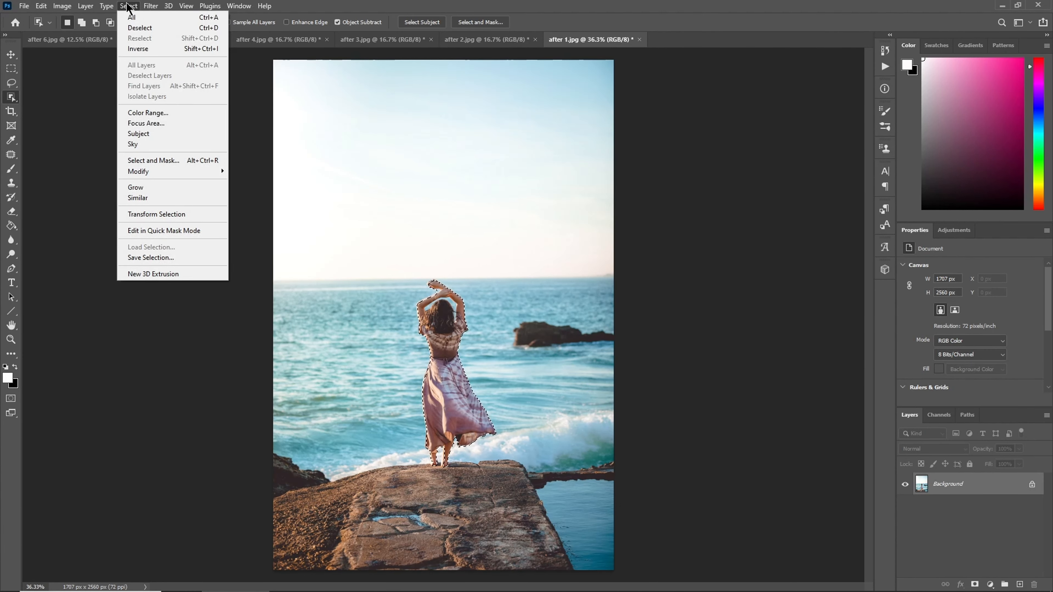
mouse_move(144, 172)
left_click(249, 191)
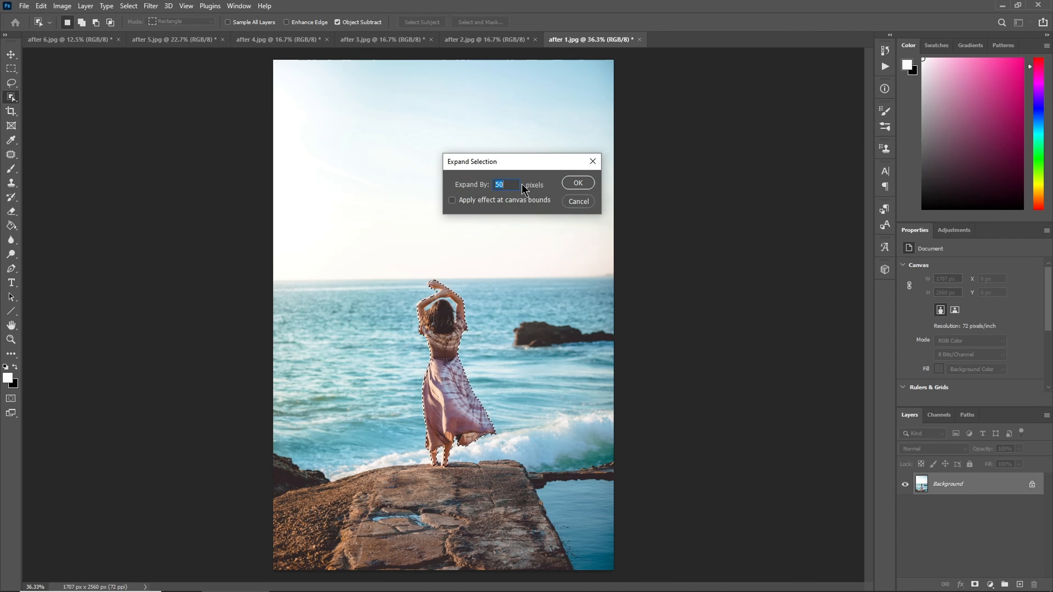
left_click(589, 184)
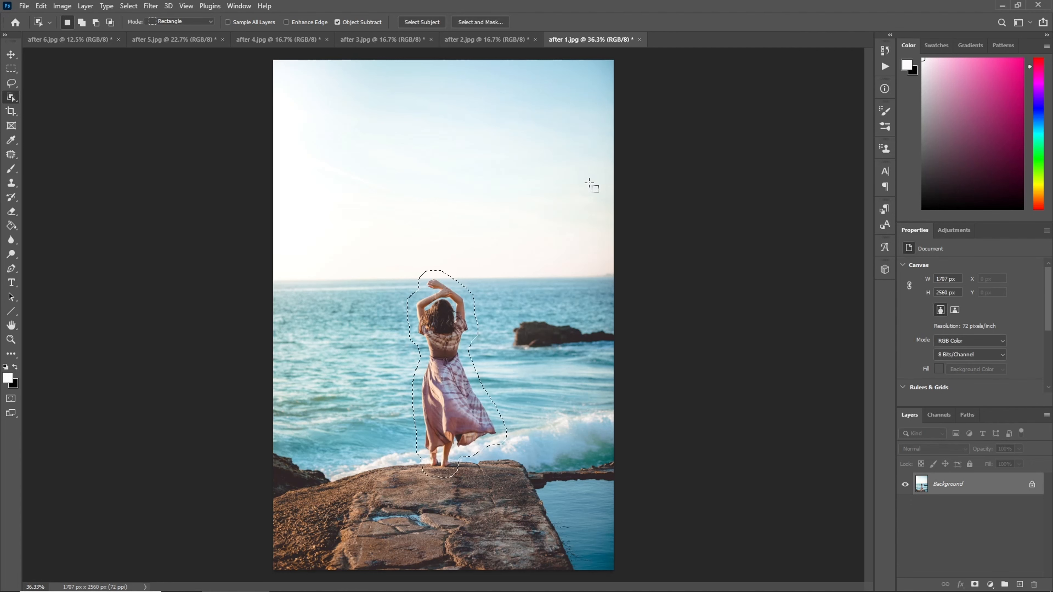
Remove the woman from the seascape using Content-Aware Fill with Scale enabled and output to the current layer, then deselect
right_click(450, 343)
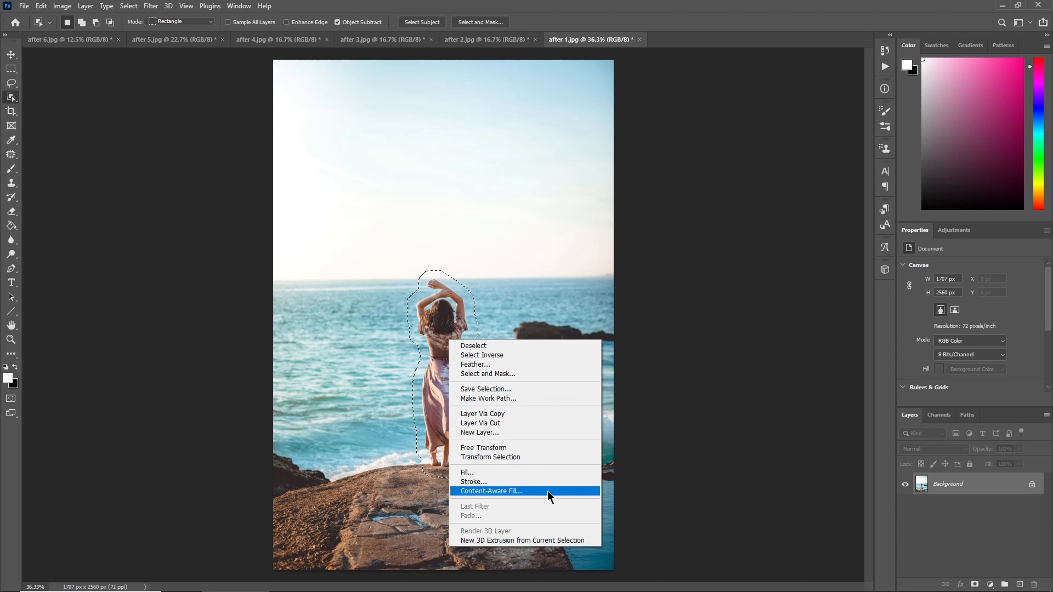
left_click(537, 490)
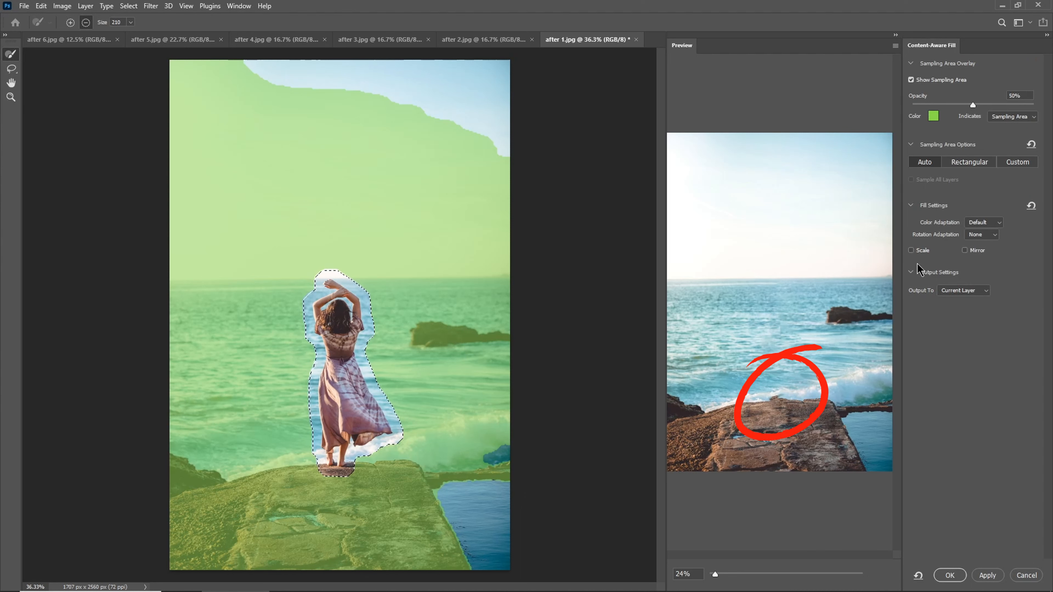
left_click(912, 251)
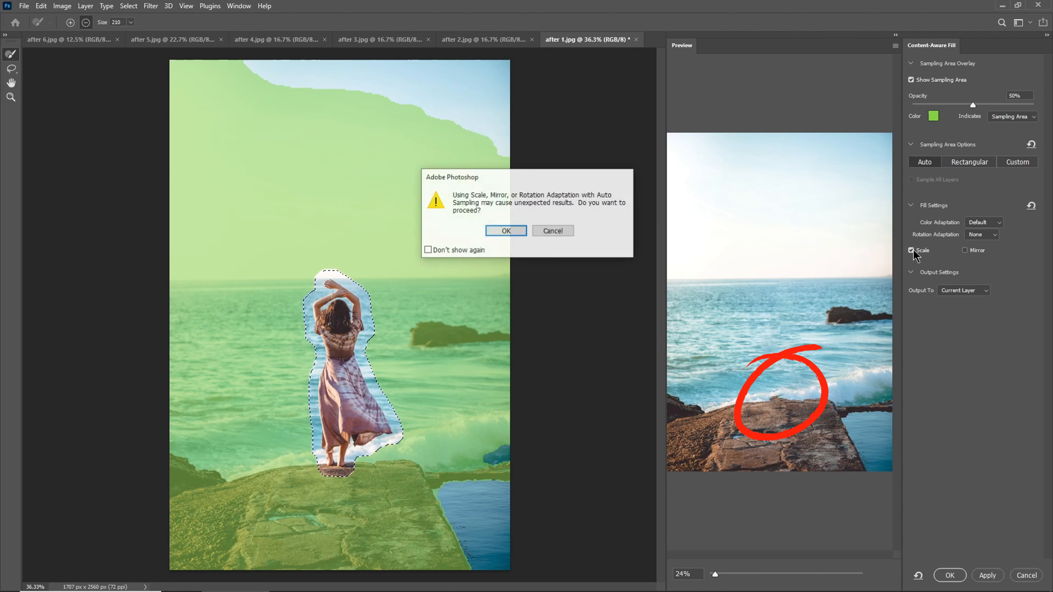
left_click(501, 229)
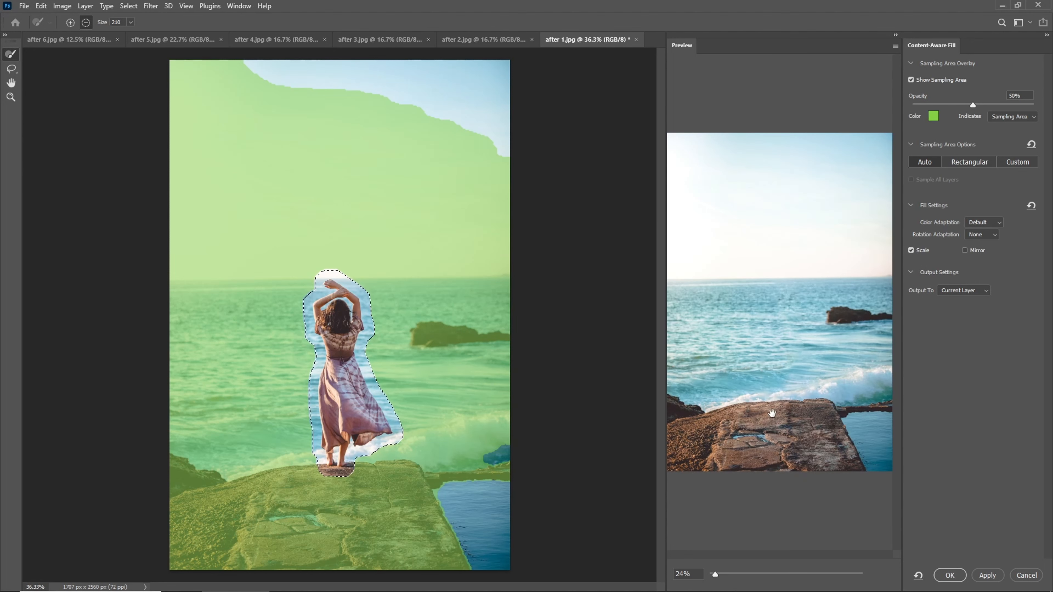
left_click(949, 575)
key("ctrl+d")
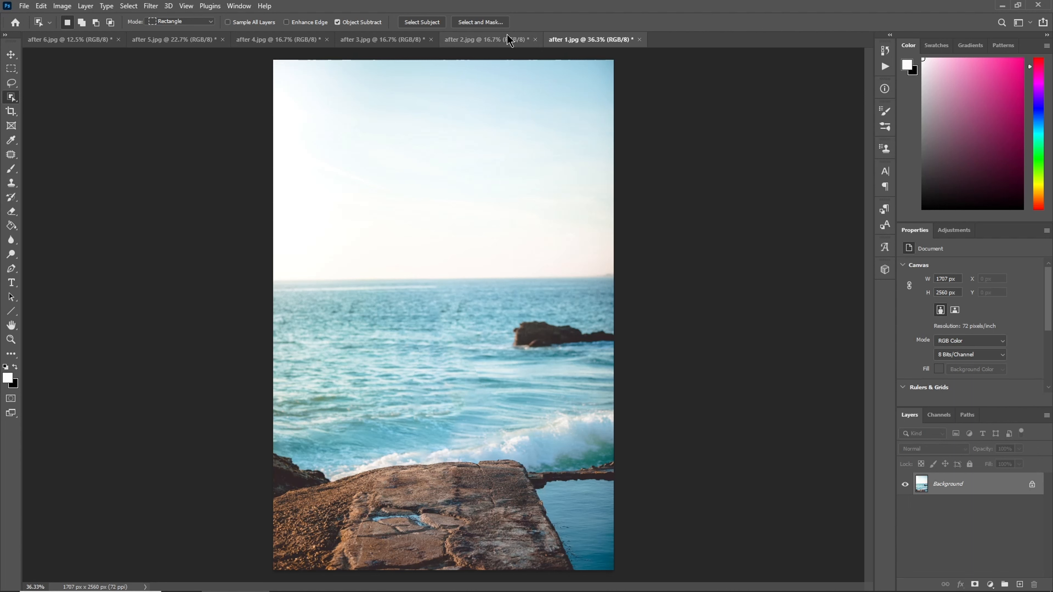
In after 2.jpg, select the woman on the forest path with Object Selection and expand the selection by 50 pixels
left_click(487, 40)
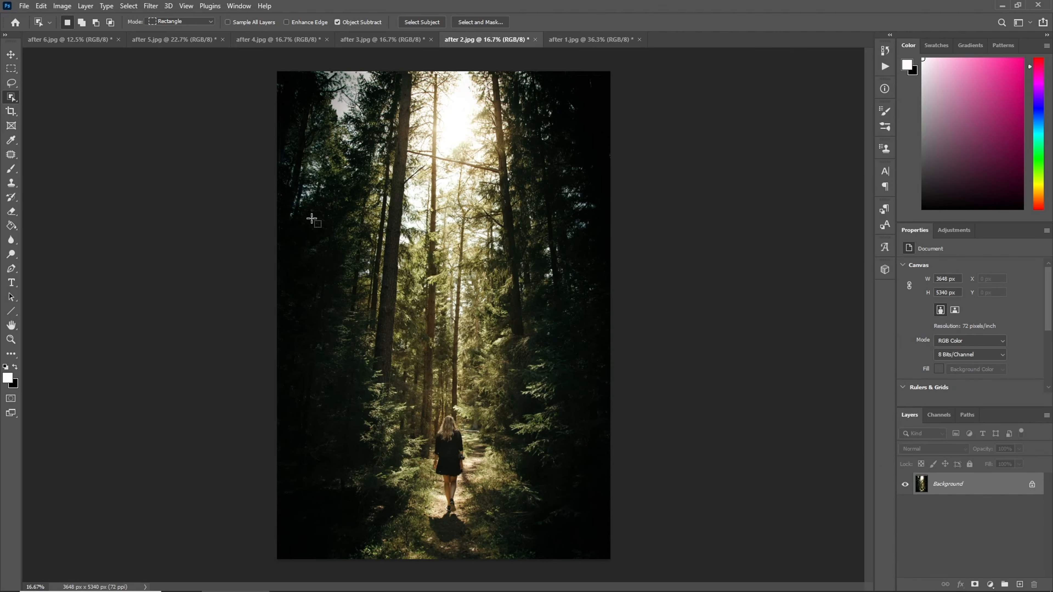
left_click_drag(427, 406, 473, 516)
left_click(126, 6)
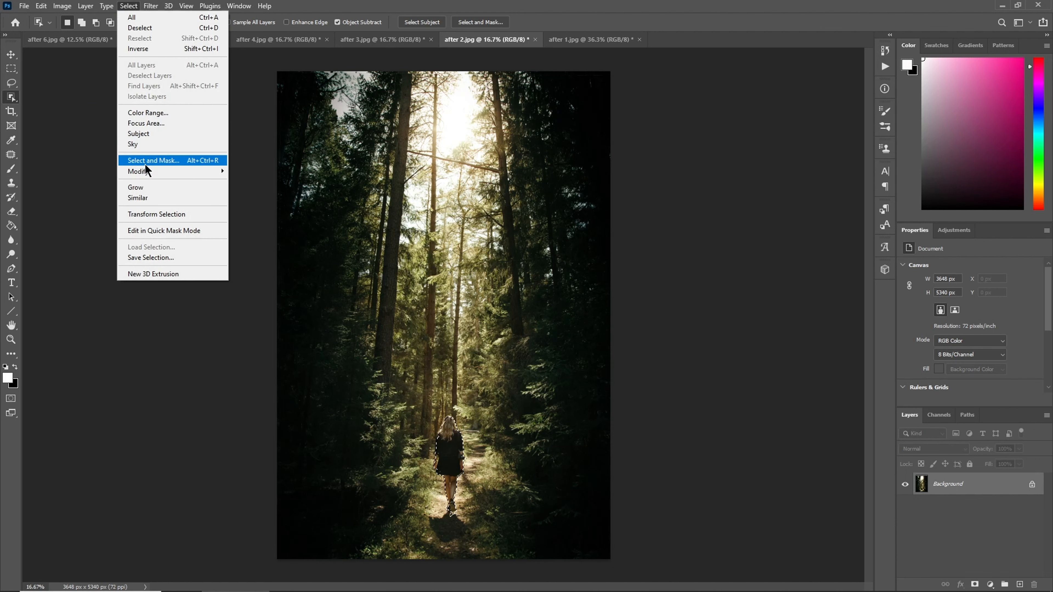
mouse_move(218, 171)
left_click(253, 192)
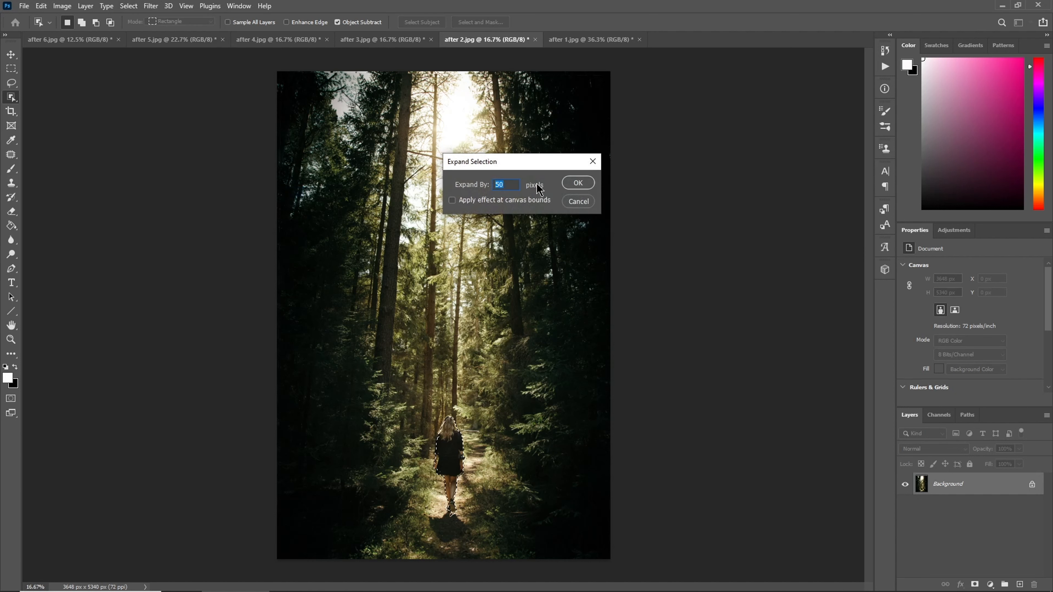
left_click(579, 184)
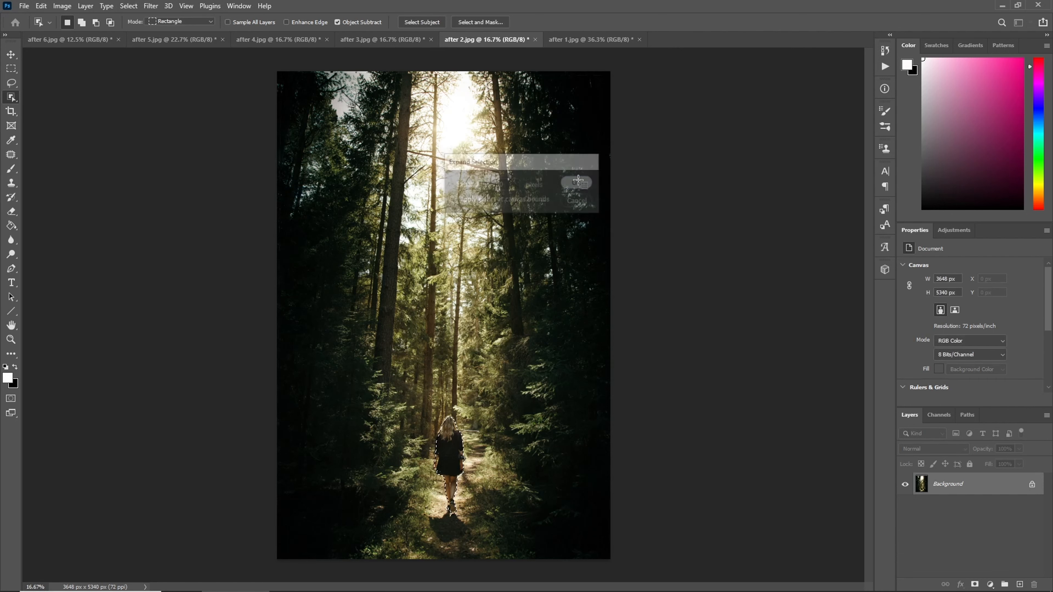
Remove the woman from the forest path with Content-Aware Fill using the default settings, and clear the selection
right_click(455, 448)
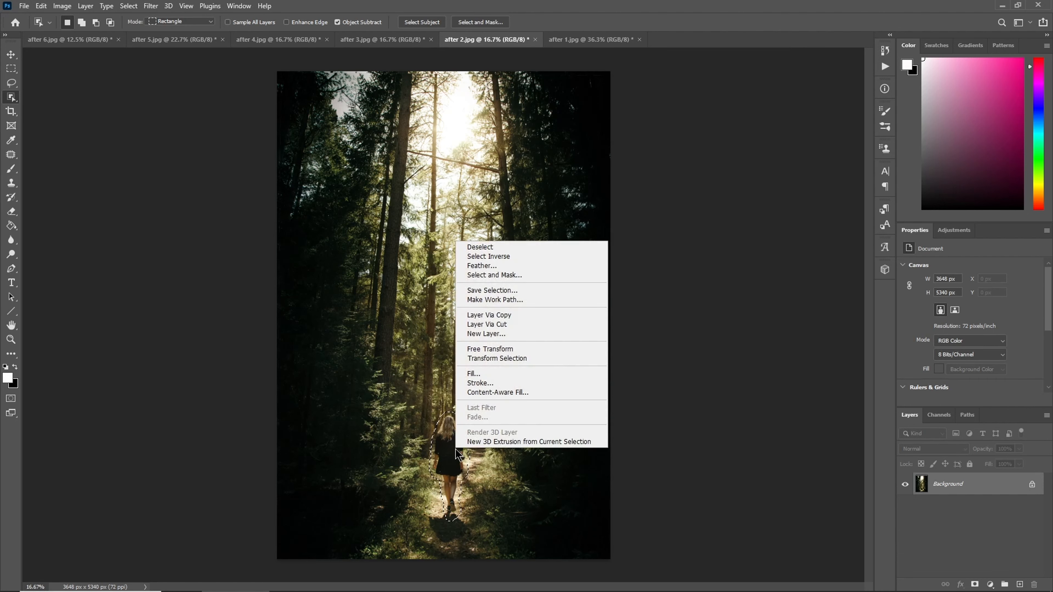
left_click(510, 393)
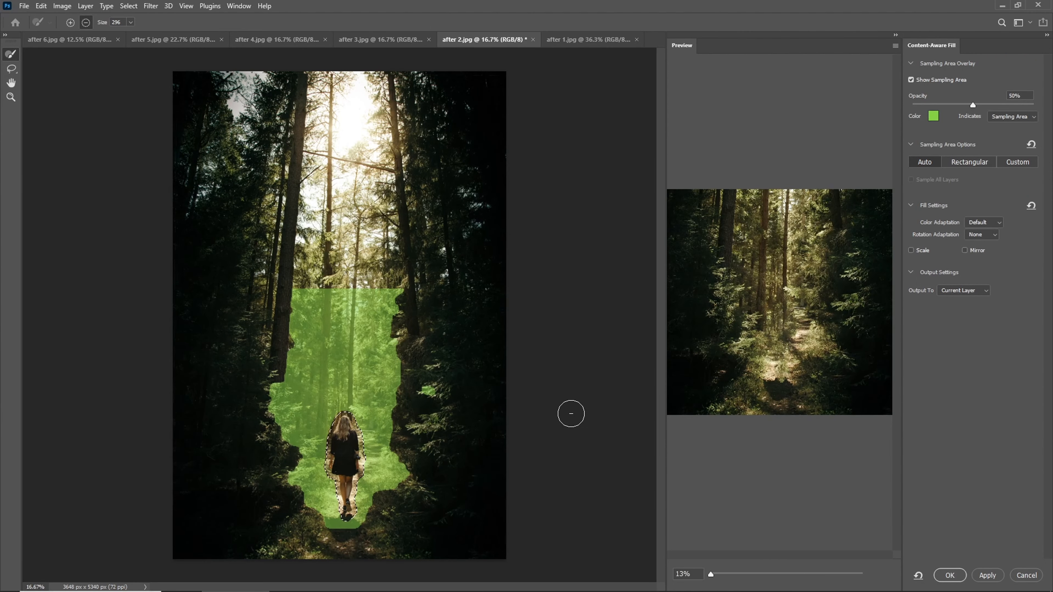
left_click(942, 575)
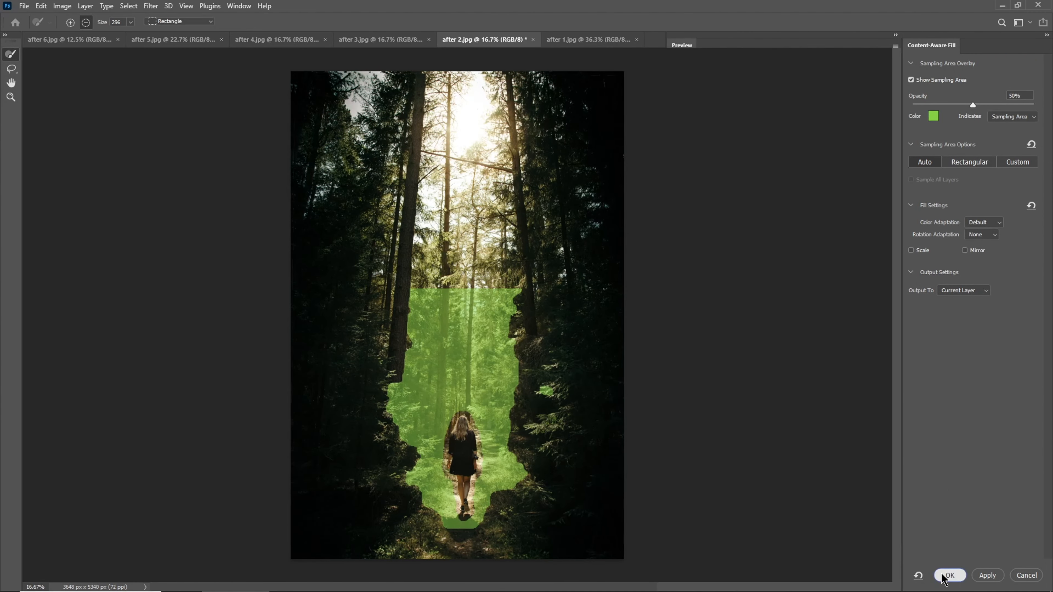
key("ctrl+d")
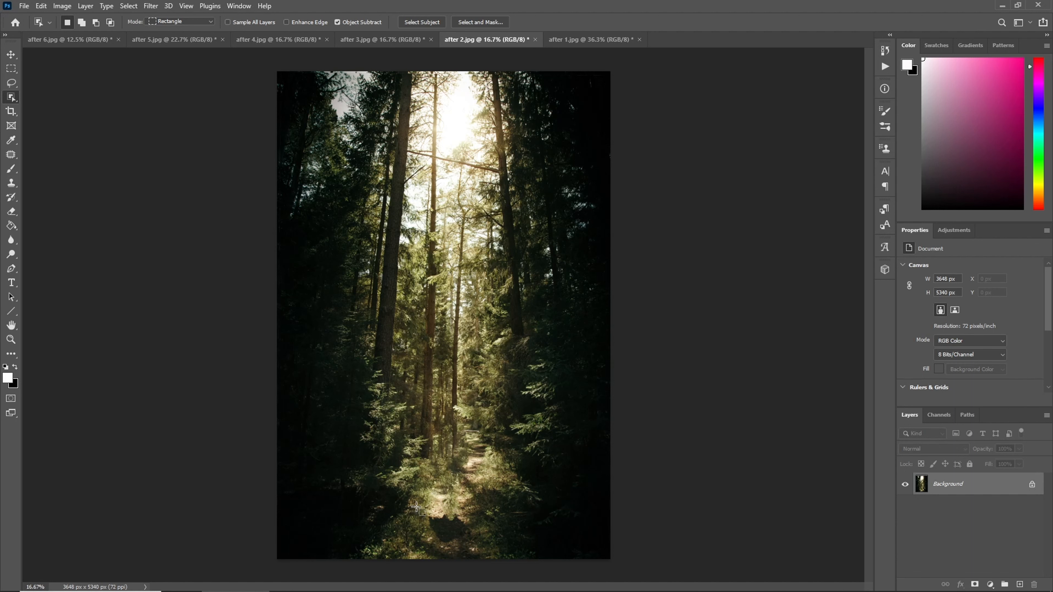
Select the leftover shadow on the forest path with Object Selection and expand the selection by 10 pixels
left_click_drag(417, 507, 474, 547)
left_click(132, 9)
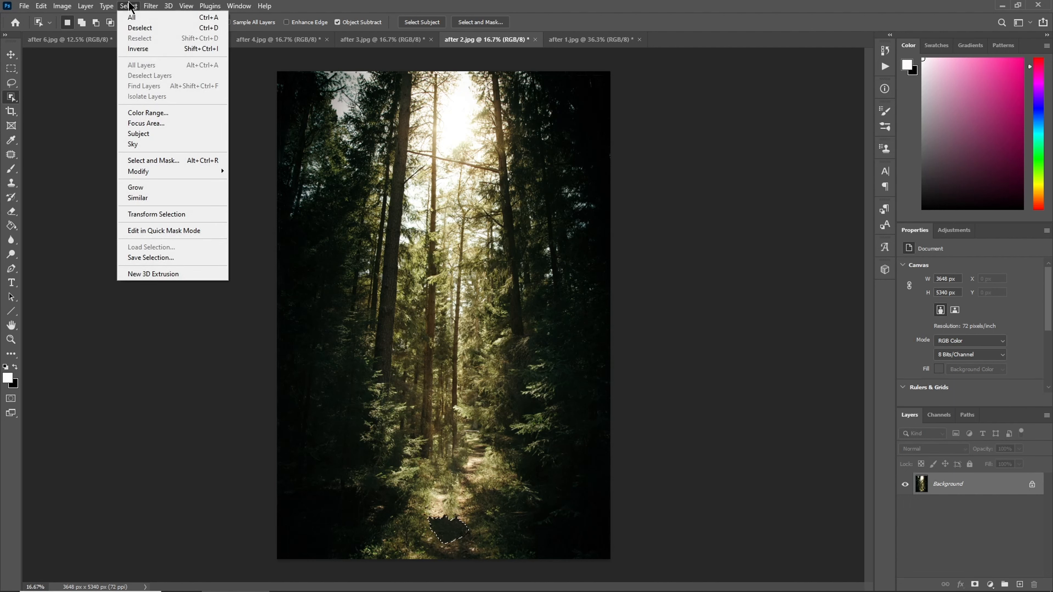
mouse_move(157, 173)
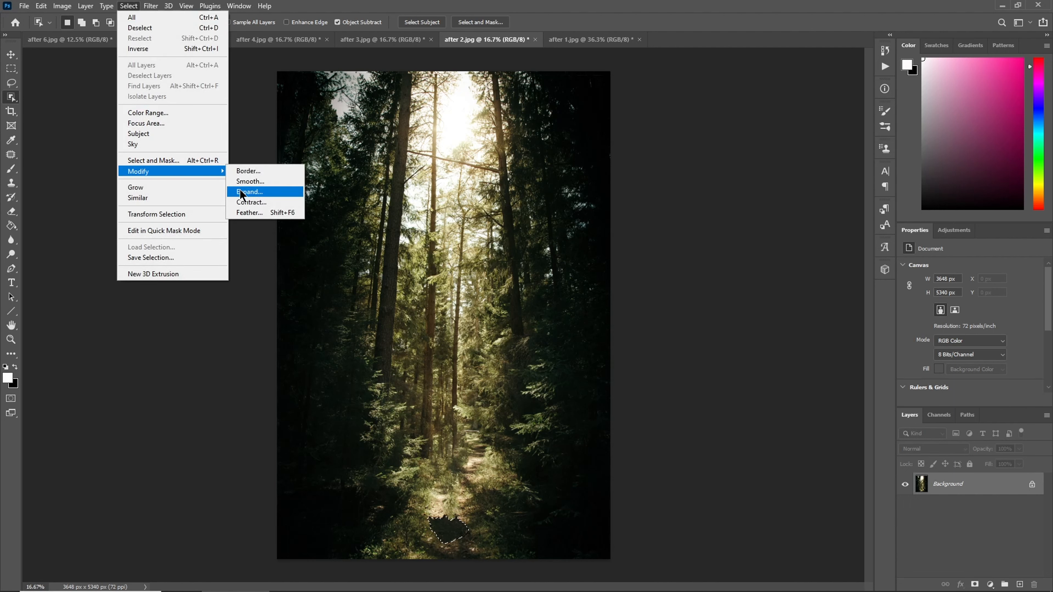
left_click(249, 191)
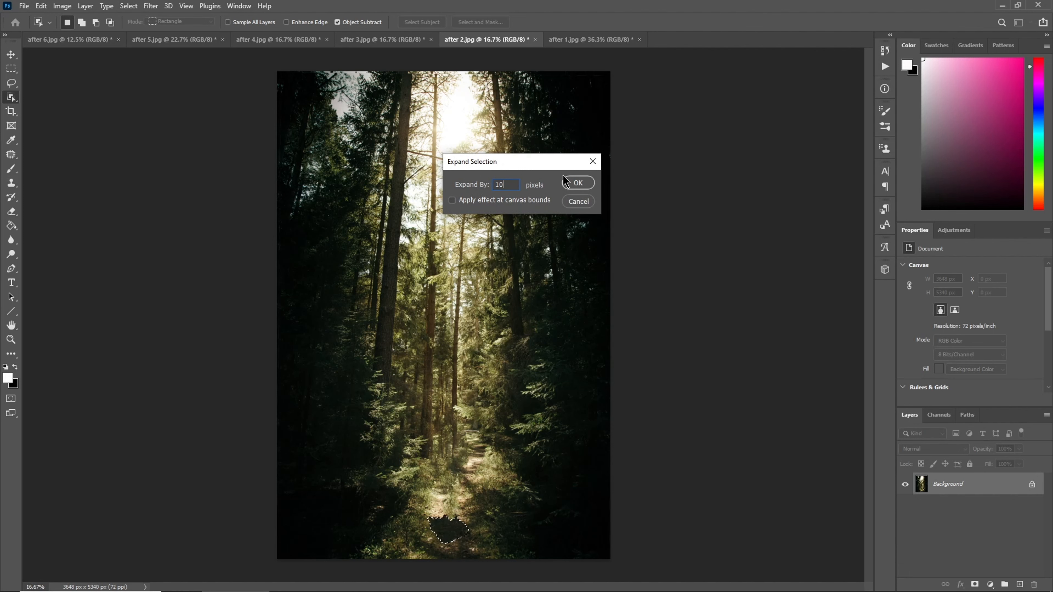
left_click(569, 185)
Remove the selected shadow from the forest path with Content-Aware Fill on the current layer
right_click(449, 529)
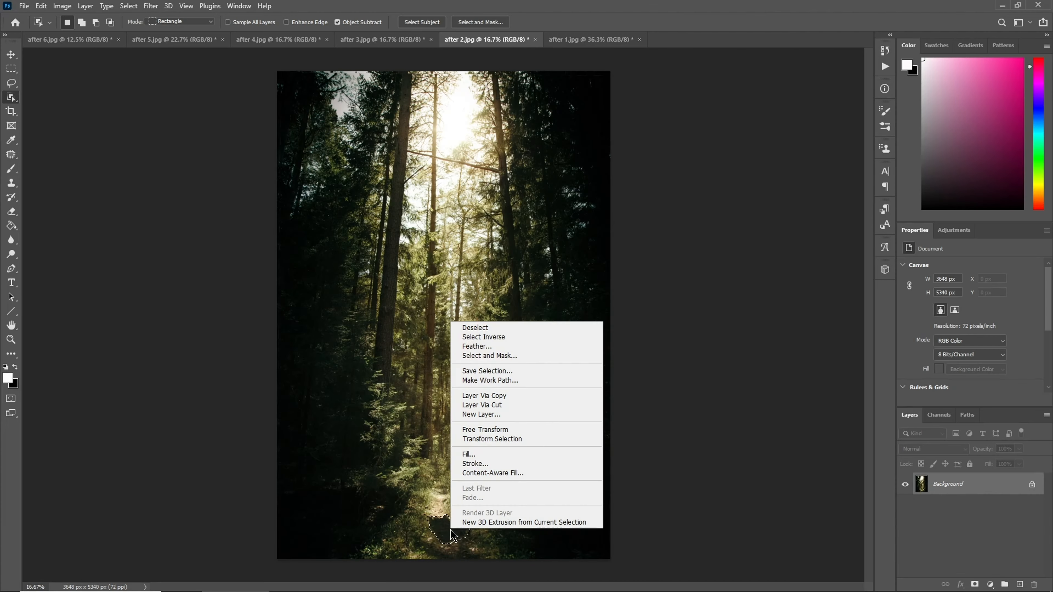
left_click(493, 473)
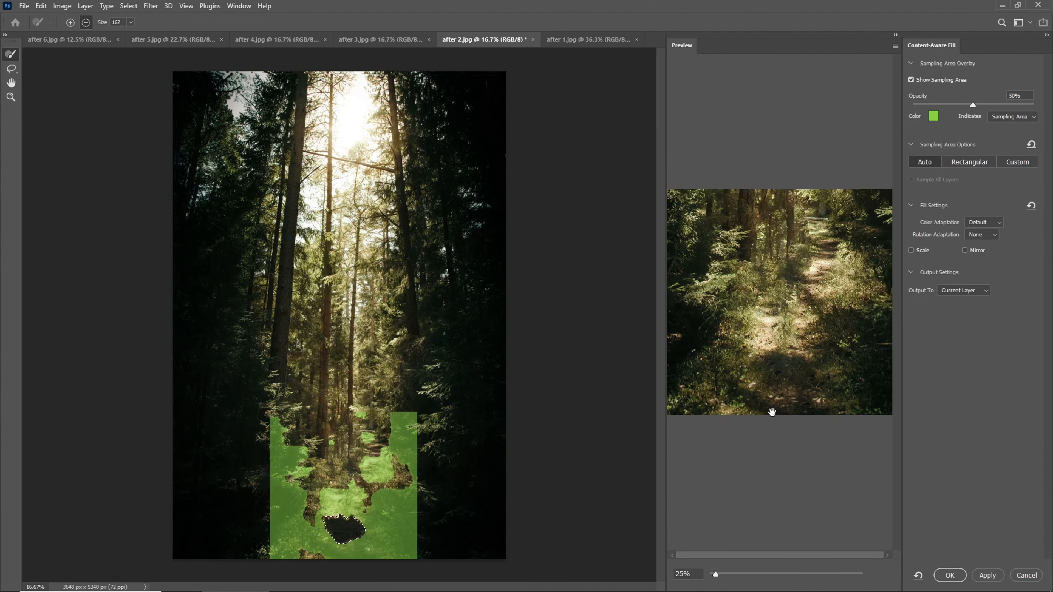
left_click(950, 575)
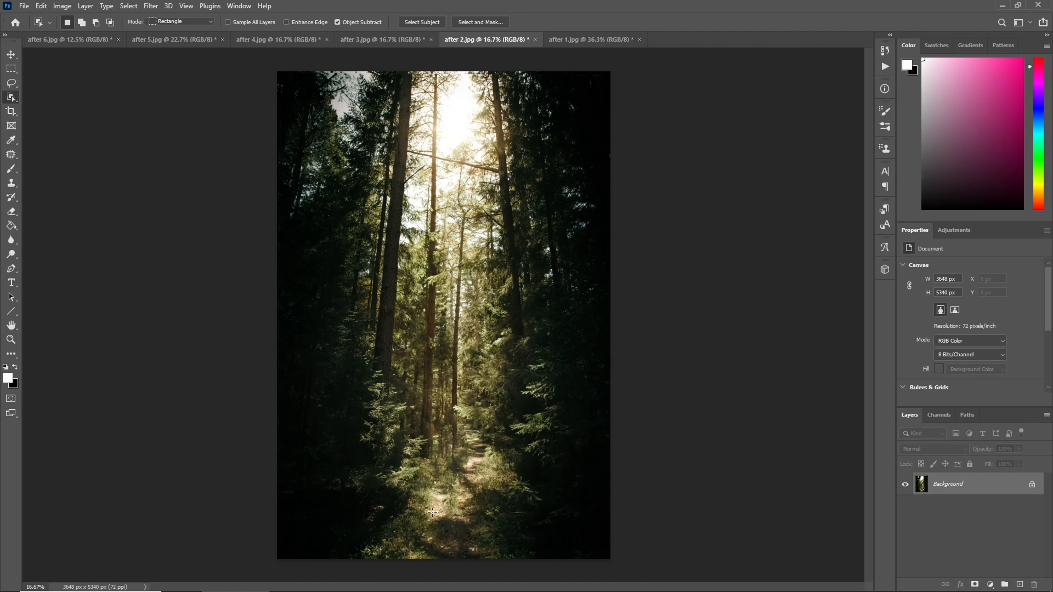
In after 3.jpg, select the woman in the field with Object Selection and refine the selection using the Quick Selection tool
left_click(372, 40)
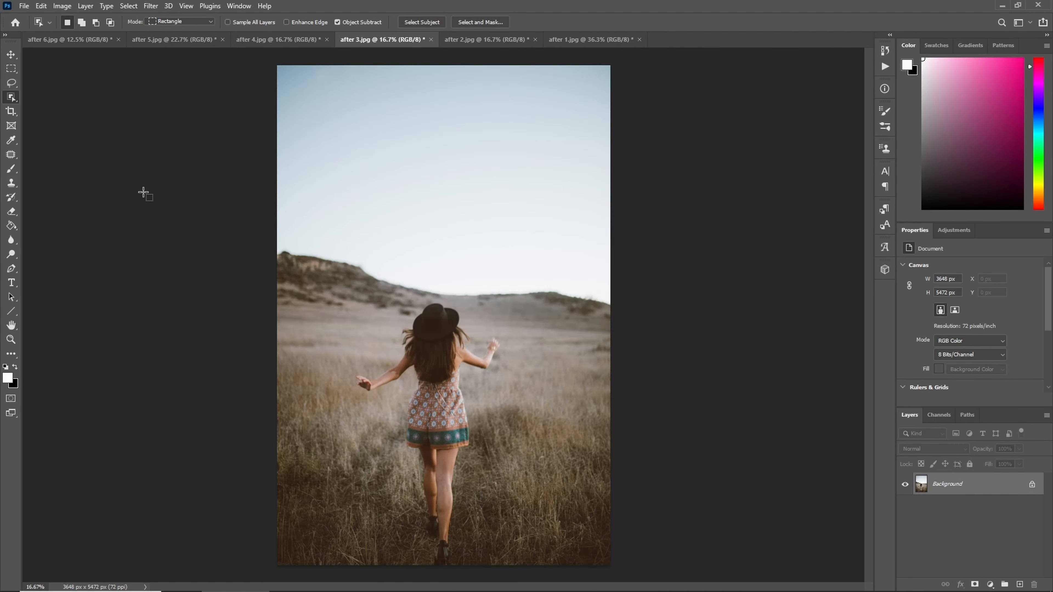
left_click_drag(355, 284, 405, 361)
left_click_drag(336, 291, 522, 568)
right_click(12, 97)
left_click(44, 107)
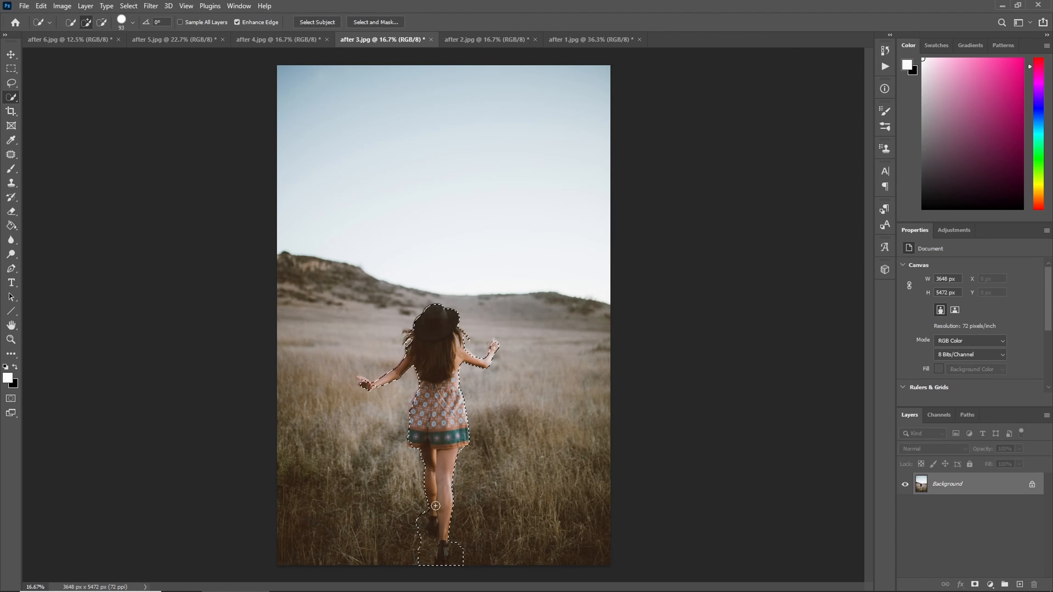
left_click(365, 382)
Expand the selection around the woman in the field so it extends past her outline
left_click(129, 6)
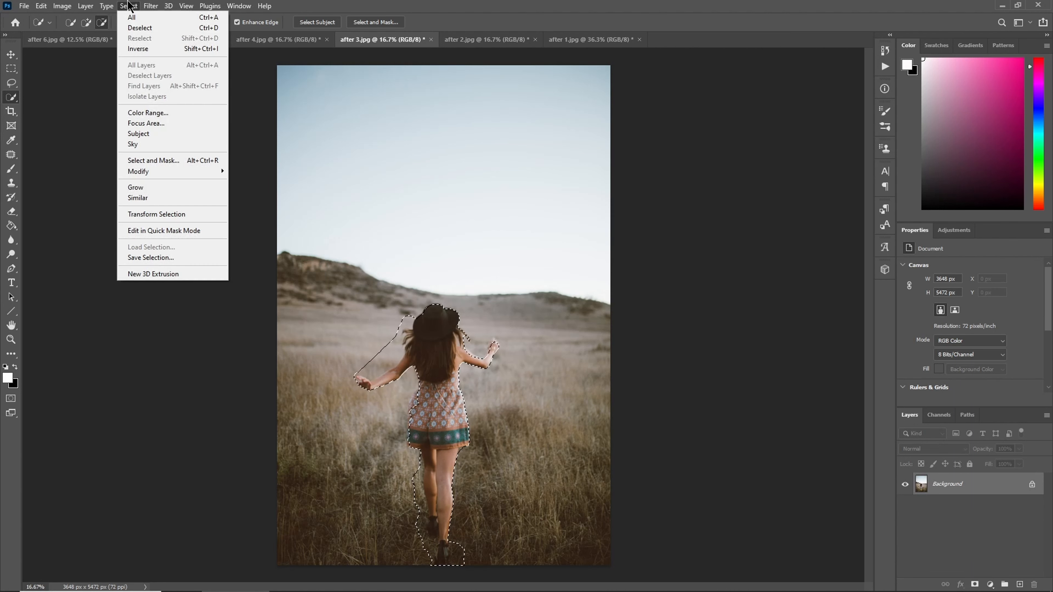
mouse_move(148, 172)
left_click(235, 194)
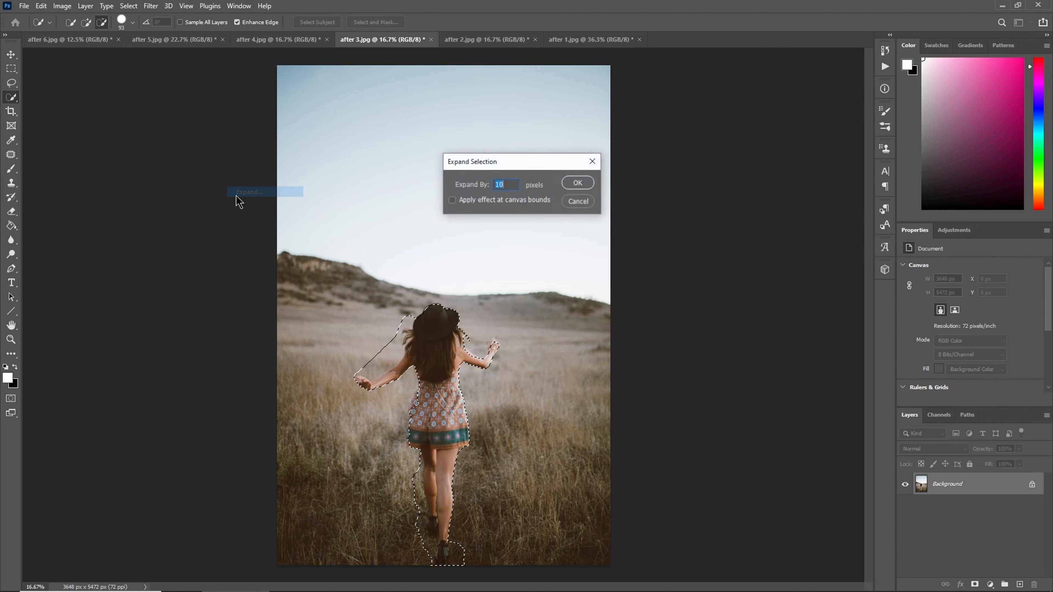
left_click(578, 183)
Remove the woman from the field with Content-Aware Fill on the current layer, and clear the selection
right_click(433, 179)
left_click(488, 330)
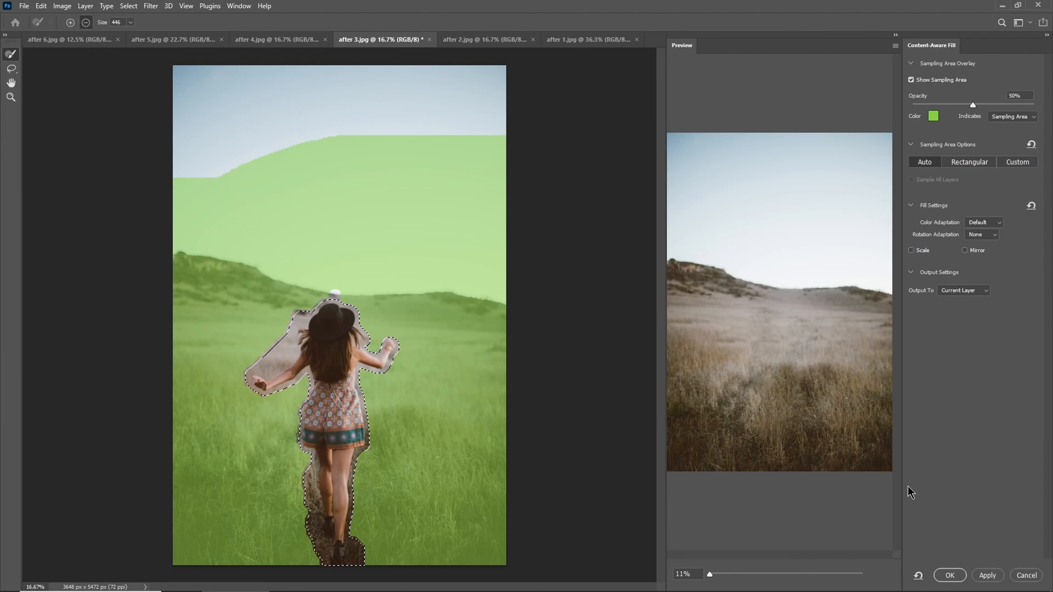
left_click(950, 574)
key("ctrl+d")
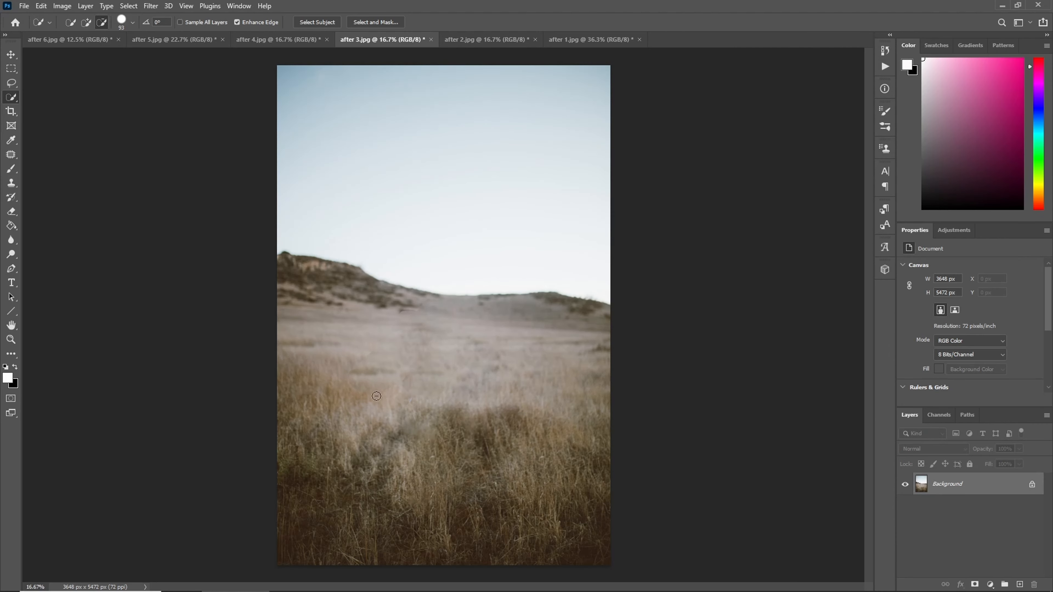
Lasso the blotchy grass patch left of the field's centre and rebuild it with Content-Aware Fill, then deselect
left_click(12, 83)
mouse_move(363, 337)
left_mouse_down()
mouse_move(366, 428)
mouse_move(336, 340)
left_mouse_up()
right_click(373, 365)
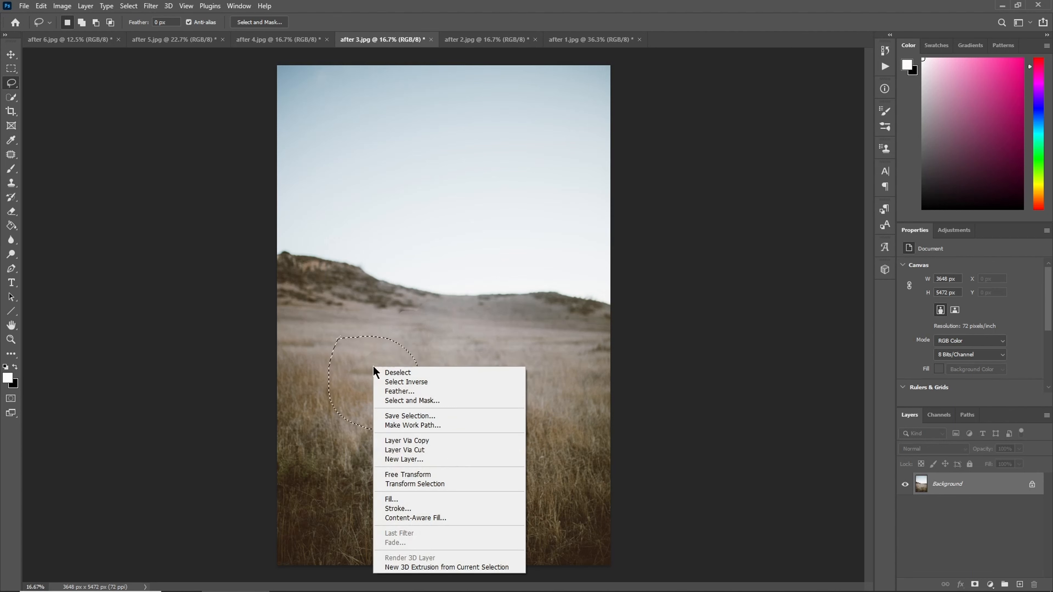
left_click(422, 517)
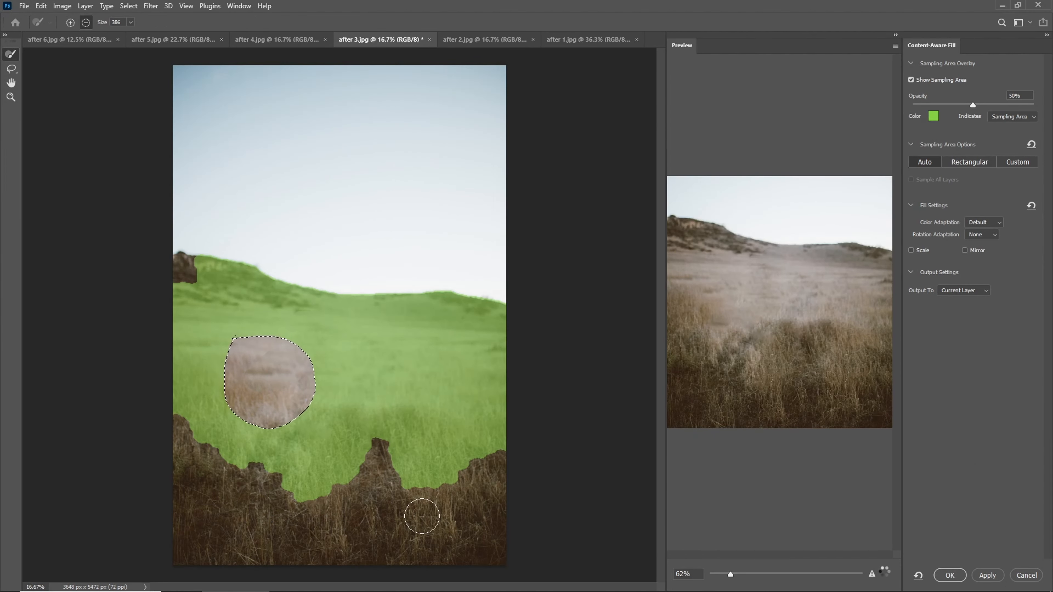
left_click(950, 575)
key("ctrl+d")
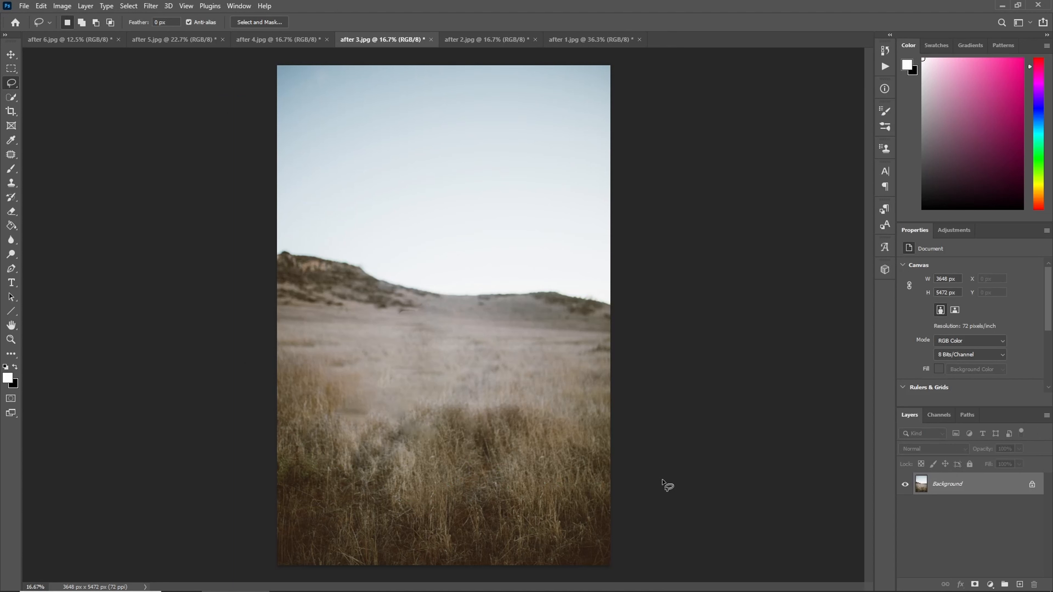
Switch to after 4.jpg and select the woman in the hat with the Object Selection tool
left_click(284, 41)
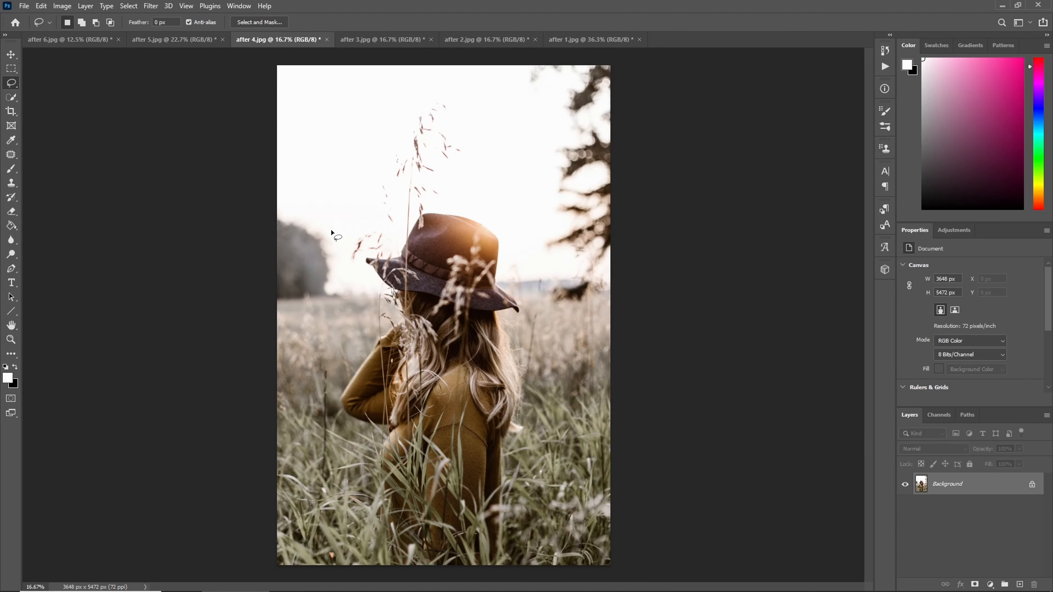
right_click(10, 85)
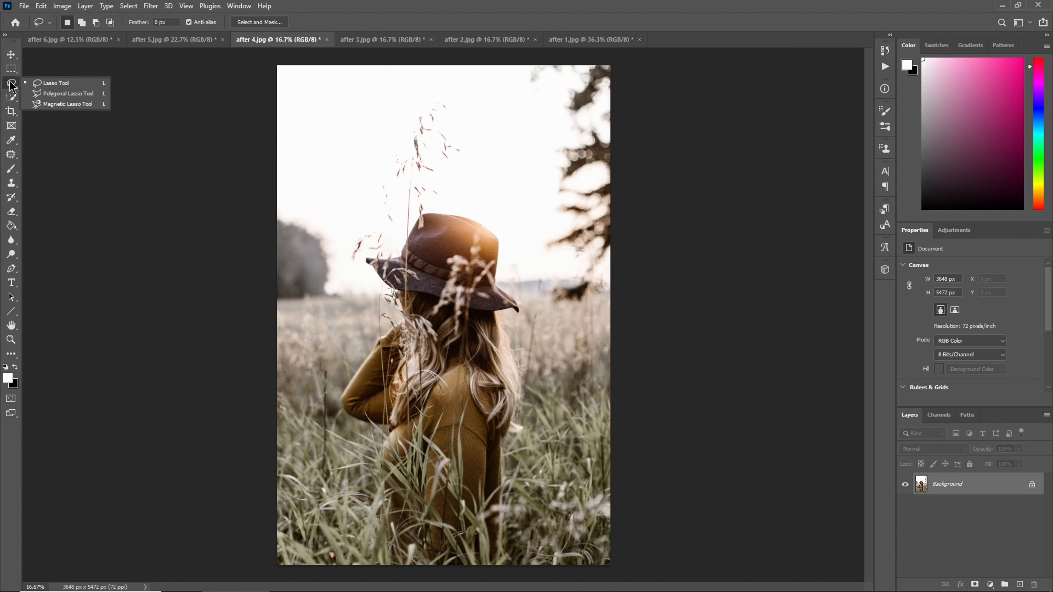
right_click(10, 97)
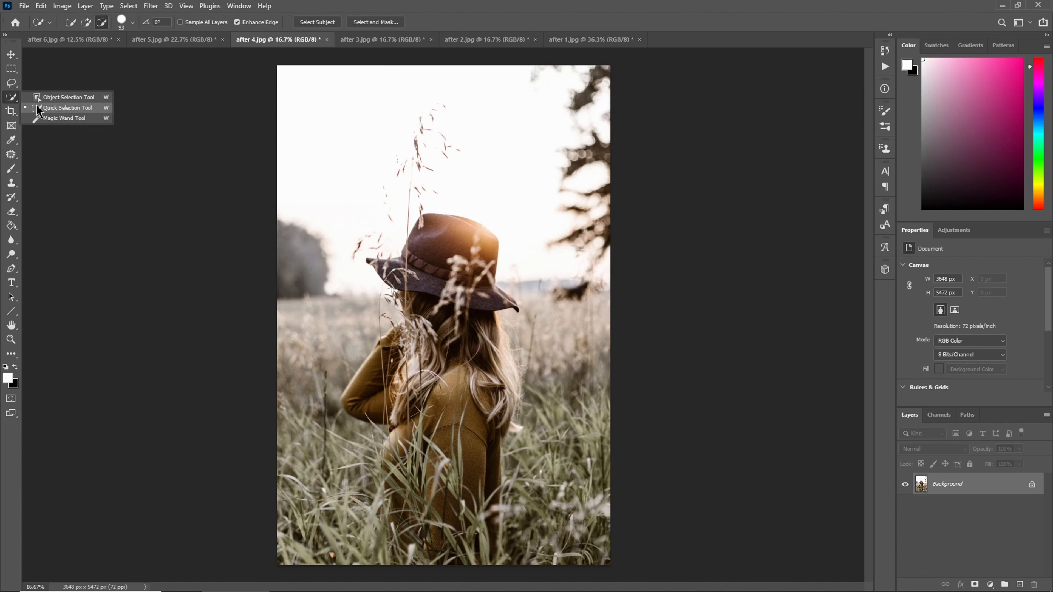
left_click(71, 97)
left_click_drag(330, 179, 550, 544)
Expand the selection past the outline of the woman in the hat and remove her with Content-Aware Fill
left_click(128, 6)
mouse_move(145, 177)
left_click(241, 197)
key("Return")
right_click(438, 309)
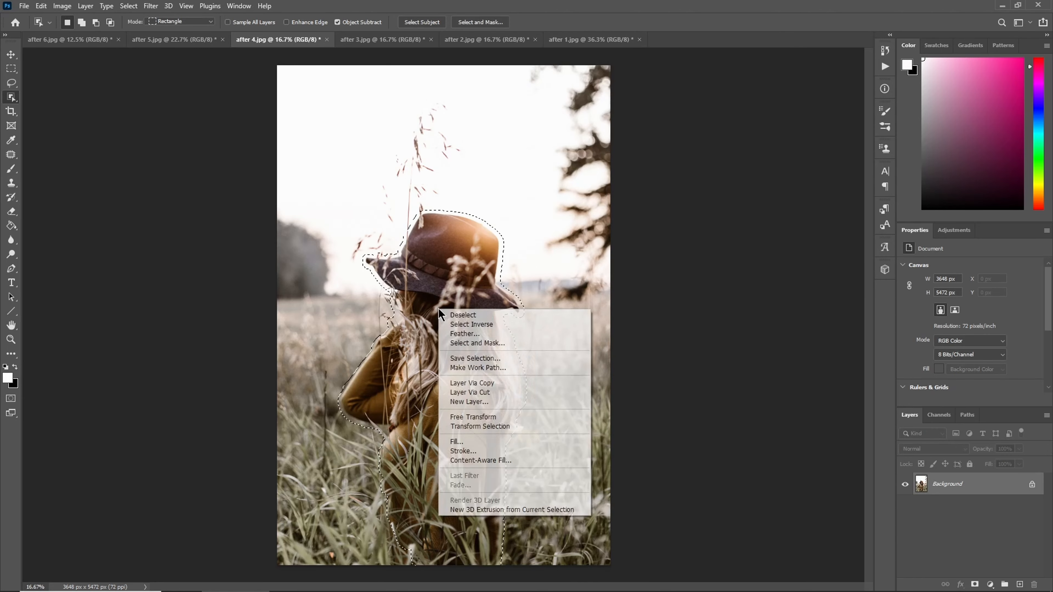
left_click(460, 345)
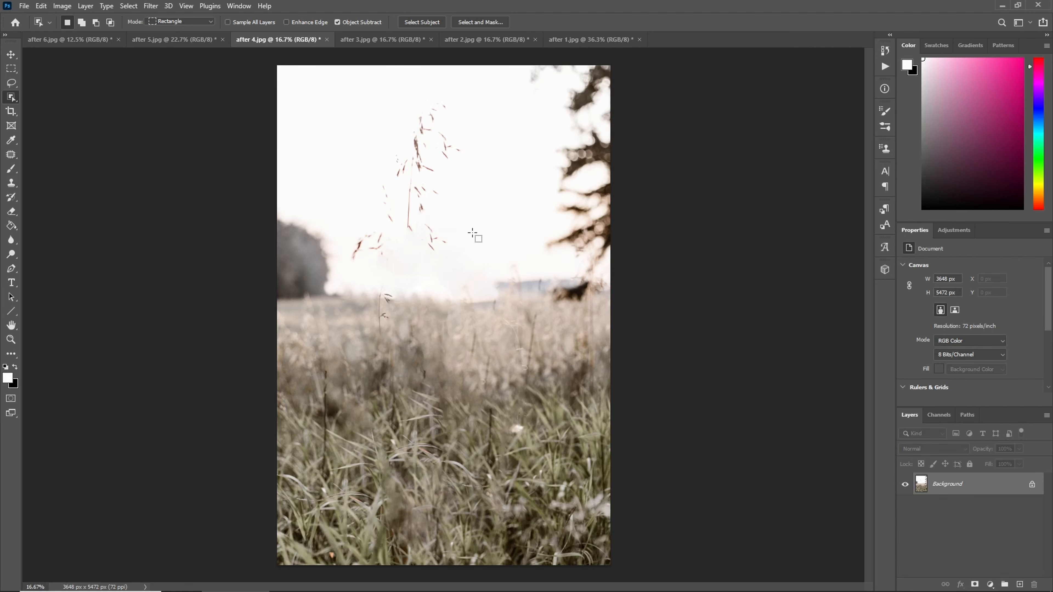
Lasso the leftover bluish patch on the horizon beside the tree, rebuild it with Content-Aware Fill on the current layer, and deselect
left_click(11, 83)
mouse_move(483, 275)
left_mouse_down()
mouse_move(578, 276)
mouse_move(546, 300)
mouse_move(480, 311)
mouse_move(482, 276)
left_mouse_up()
right_click(511, 262)
left_click(565, 430)
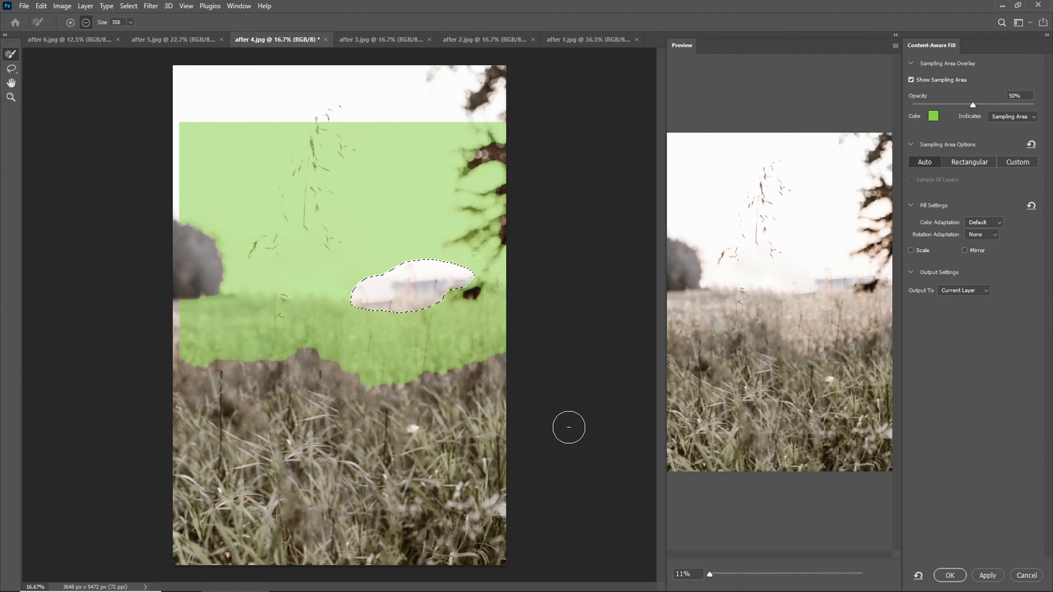
left_click(950, 575)
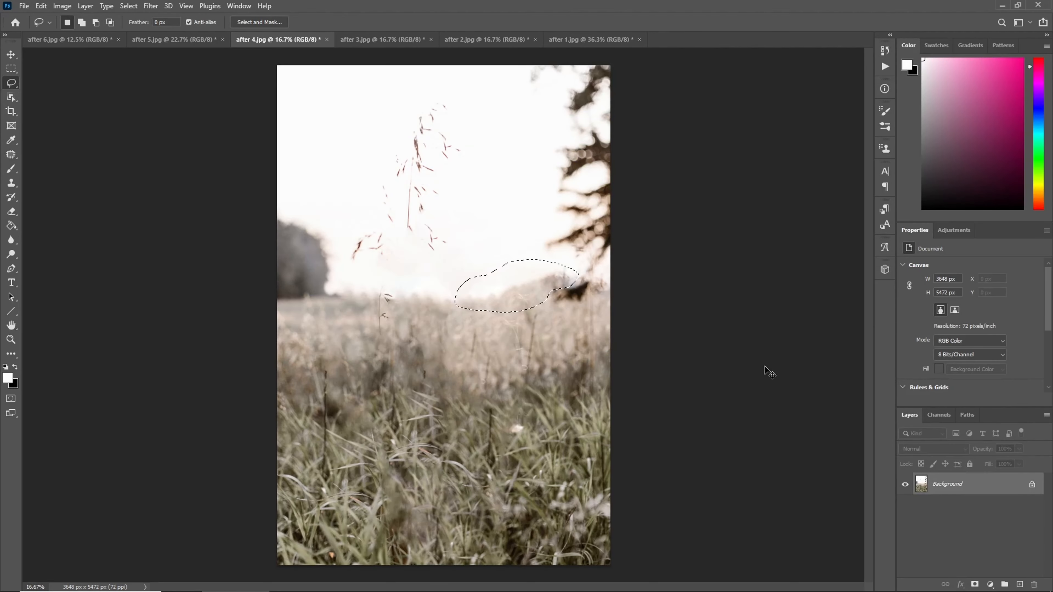
key("ctrl+d")
Remove the stray grass stalks in the sky and at the horizon with Lasso selections and Content-Aware Fill, leaving nothing selected
right_click(388, 309)
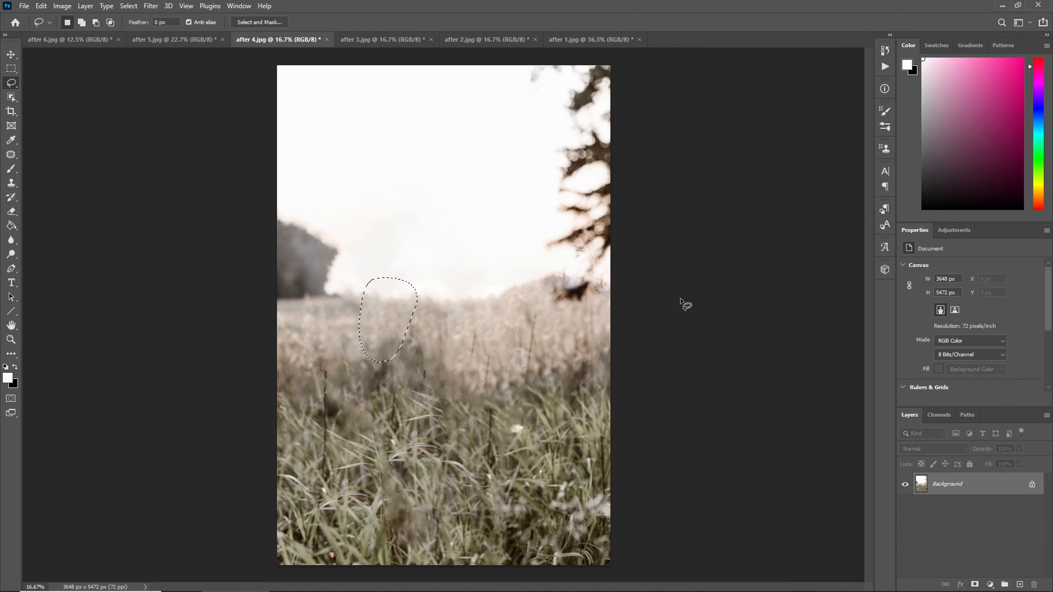
key("ctrl+d")
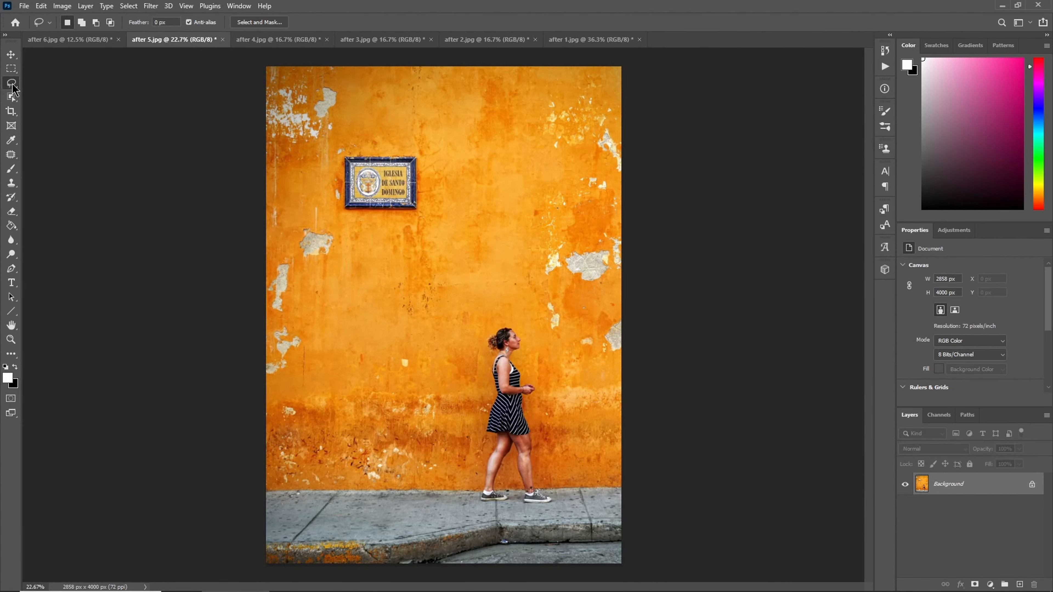
In after 5.jpg, select the walking woman with Object Selection and expand the selection past her outline
left_click_drag(463, 302, 618, 498)
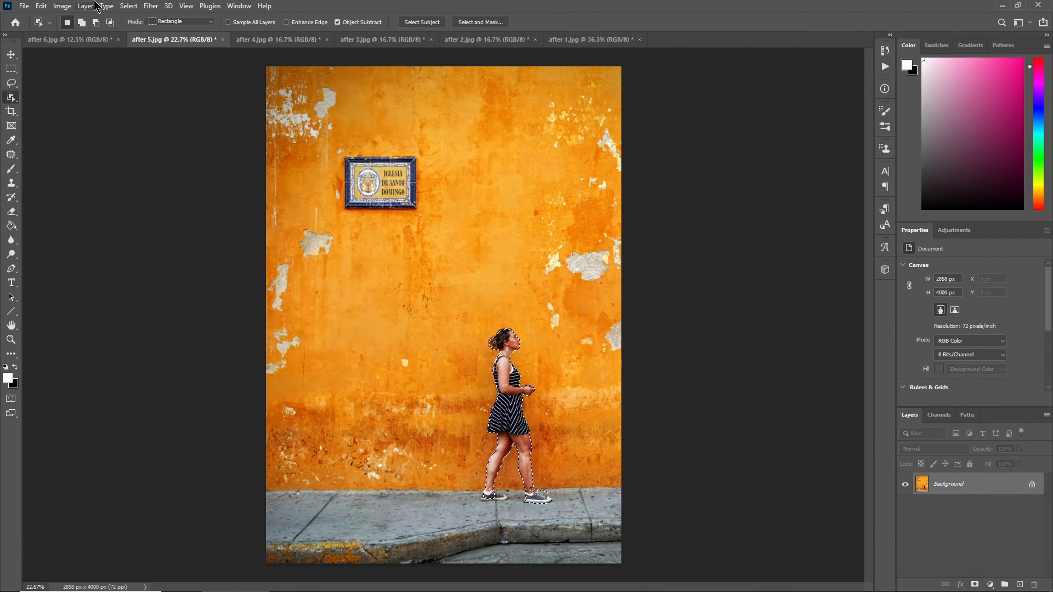
left_click(128, 6)
mouse_move(146, 171)
left_click(248, 192)
key("Return")
Remove the walking woman from in front of the orange wall with Content-Aware Fill on the current layer, and deselect
right_click(499, 183)
left_click(583, 338)
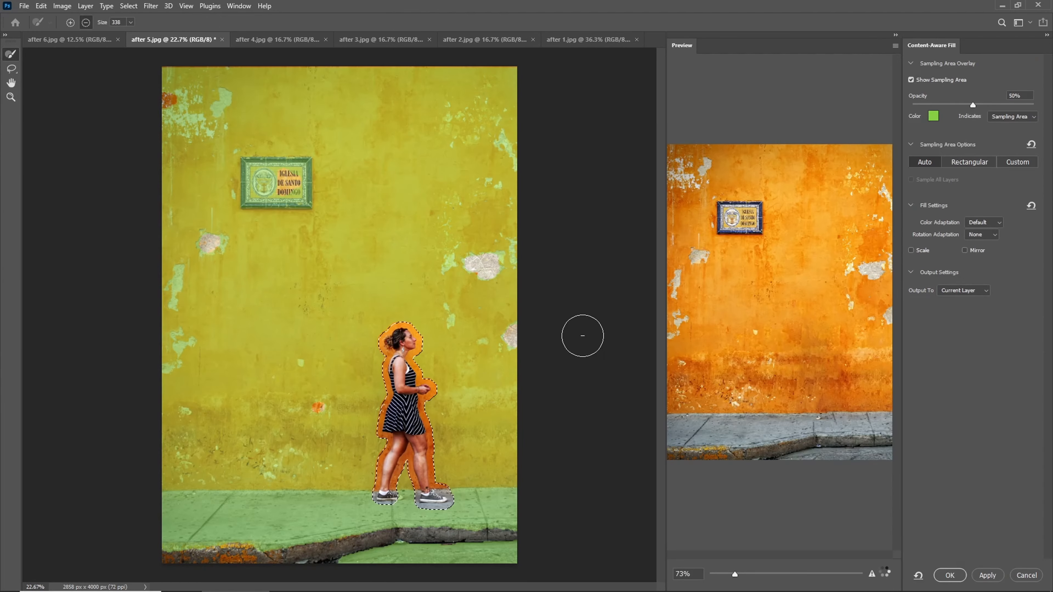
key("Return")
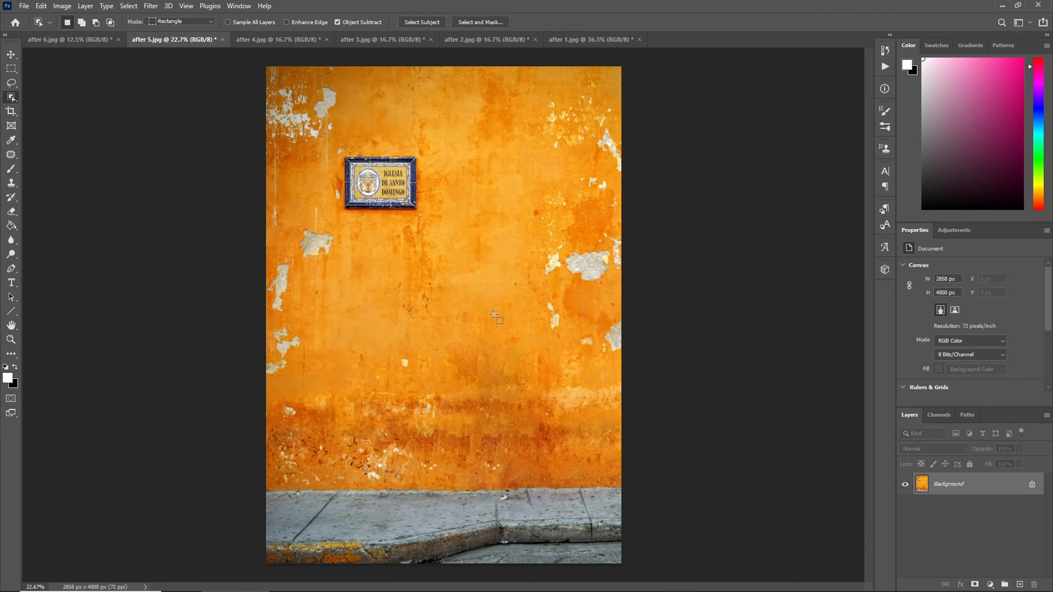
In after 6.jpg, select the woman on the pebble beach with Object Selection and expand the selection past her outline
left_click(80, 44)
left_click_drag(457, 230, 536, 495)
left_click(128, 5)
mouse_move(145, 172)
left_click(242, 193)
key("Return")
Remove the woman from the pebble beach with Content-Aware Fill, output to the current layer
right_click(488, 299)
left_click(531, 450)
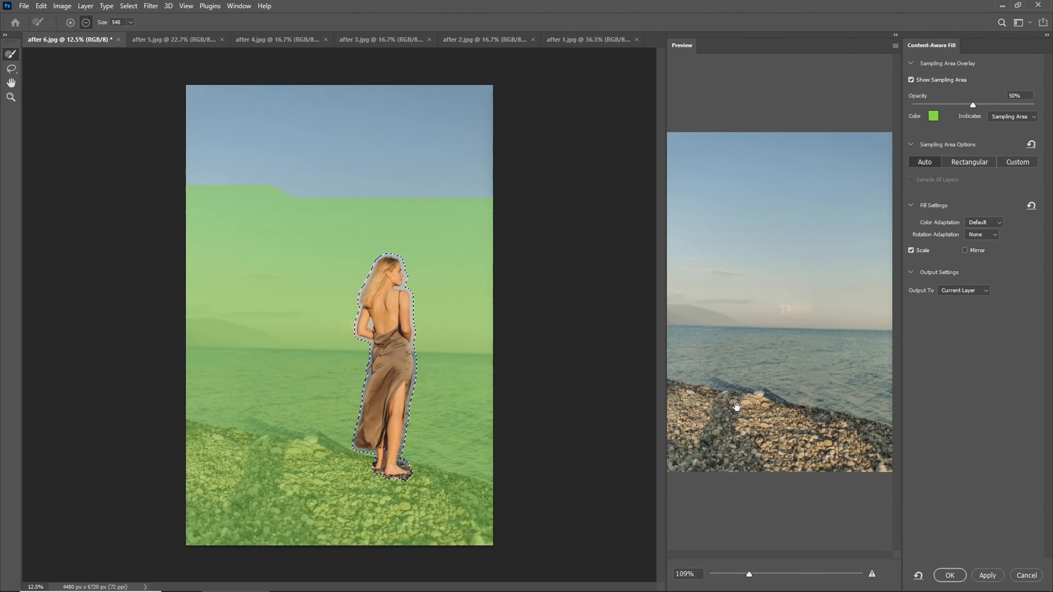
key("Escape")
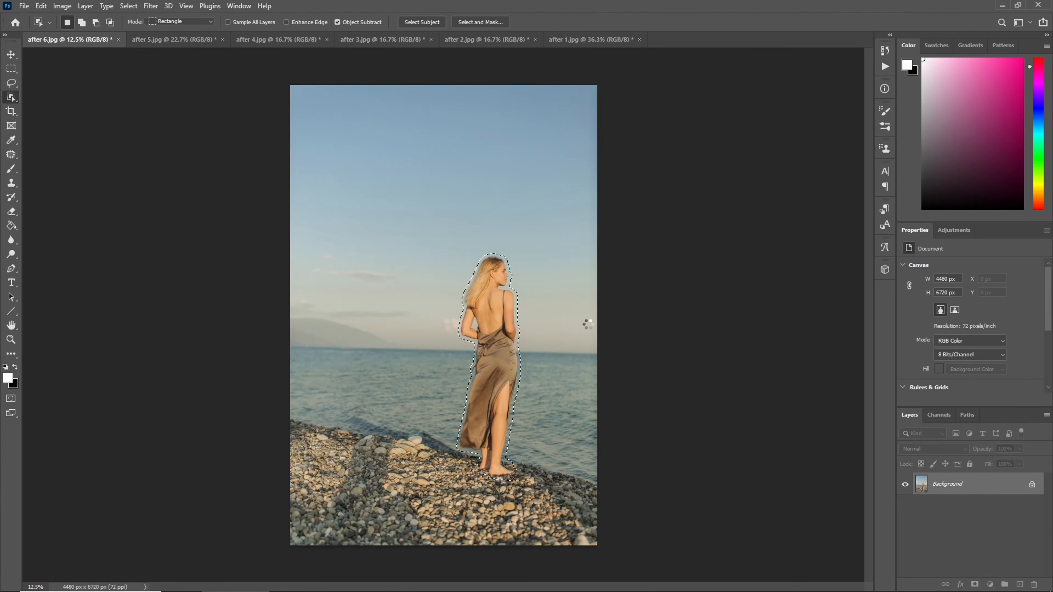